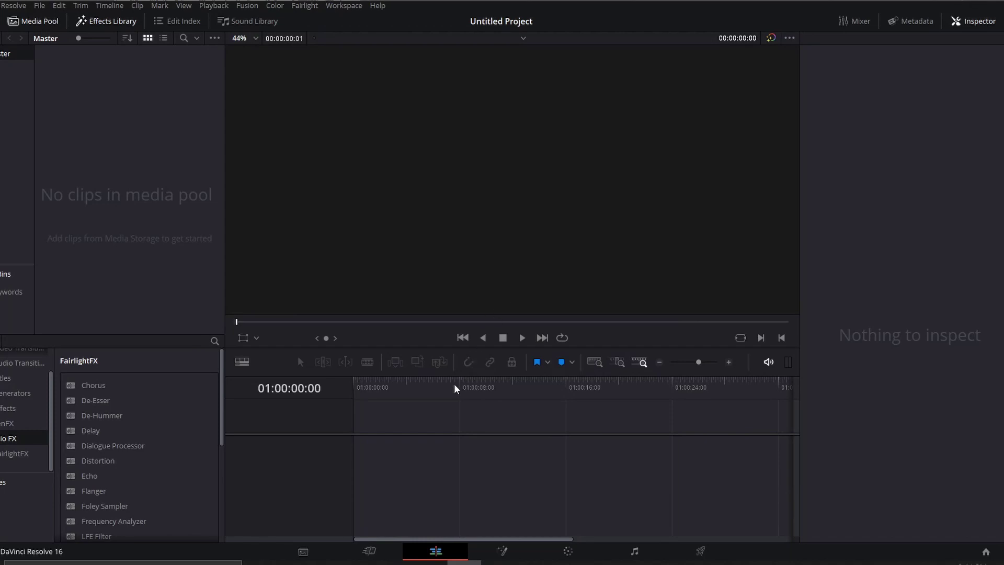
Step: Drag photos IMG_5974 through IMG_5982 from the DaVinci files folder into the Media Pool
left_click(361, 563)
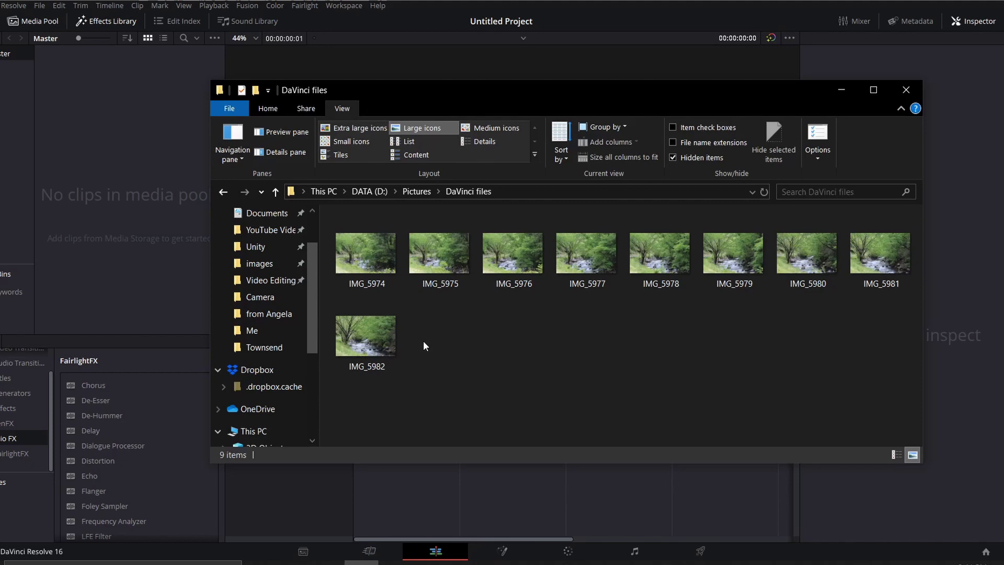
left_click(387, 272)
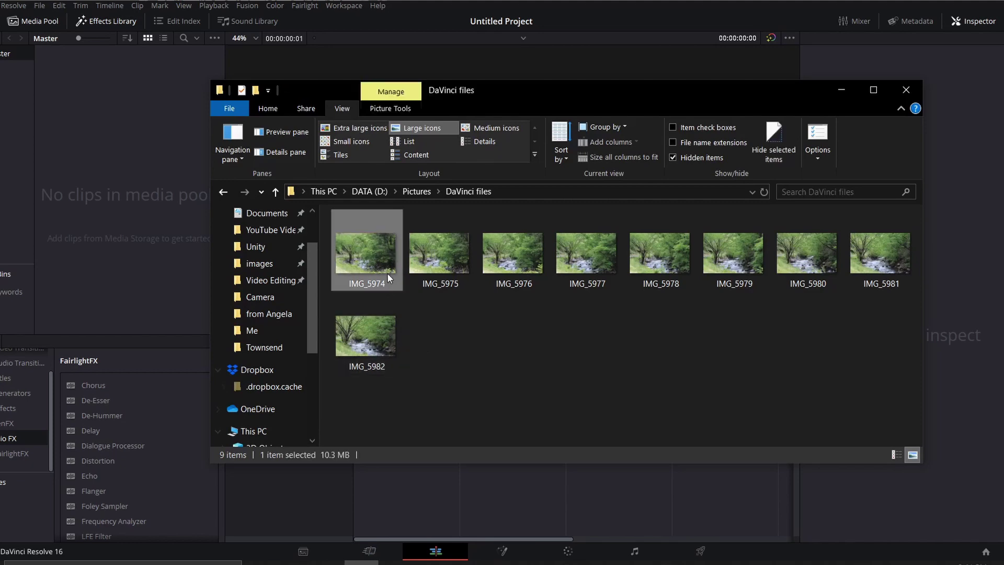
left_click(390, 321, "shift")
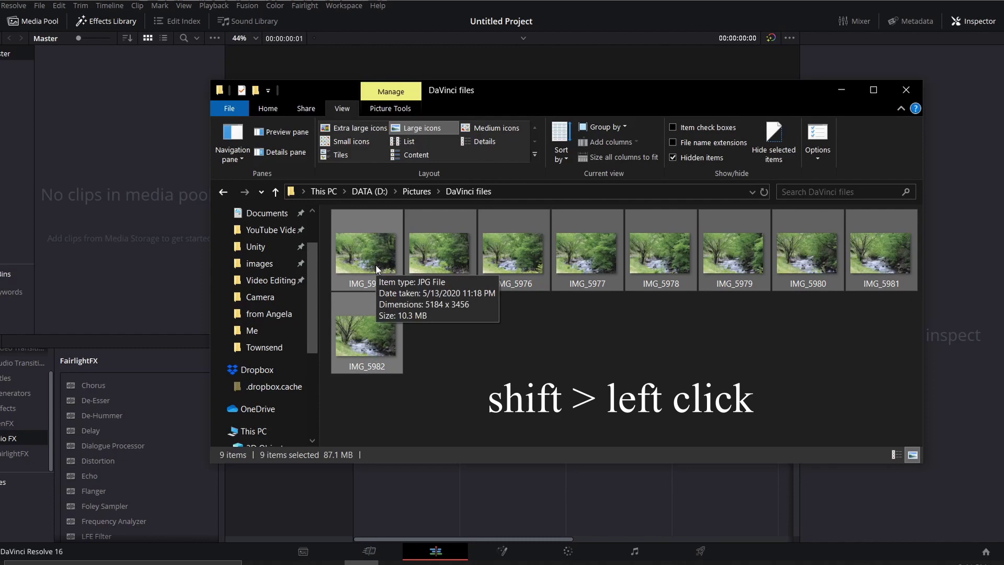
left_click_drag(375, 265, 117, 161)
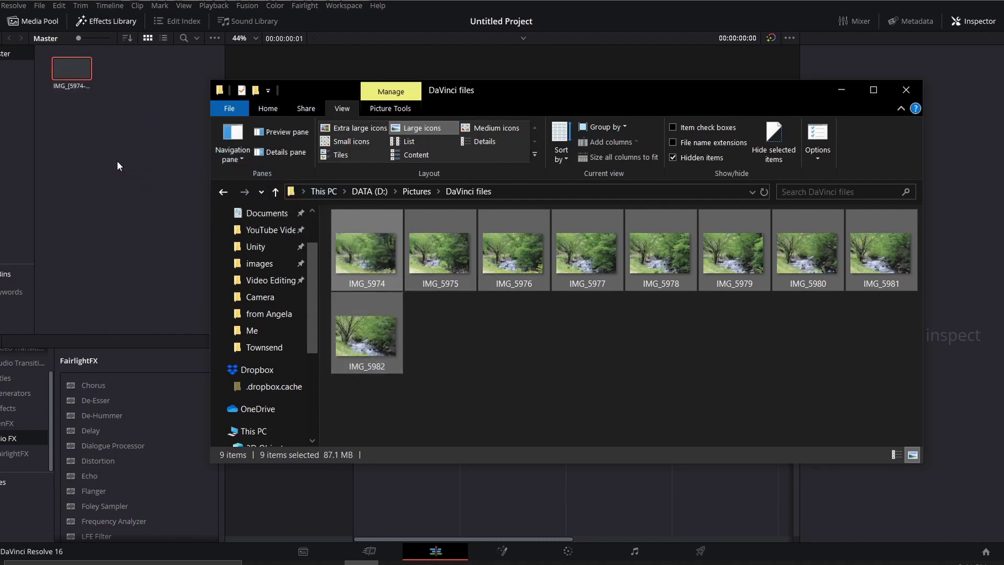
Step: Put the IMG_5974 sequence clip onto a new Timeline 1
left_click(839, 92)
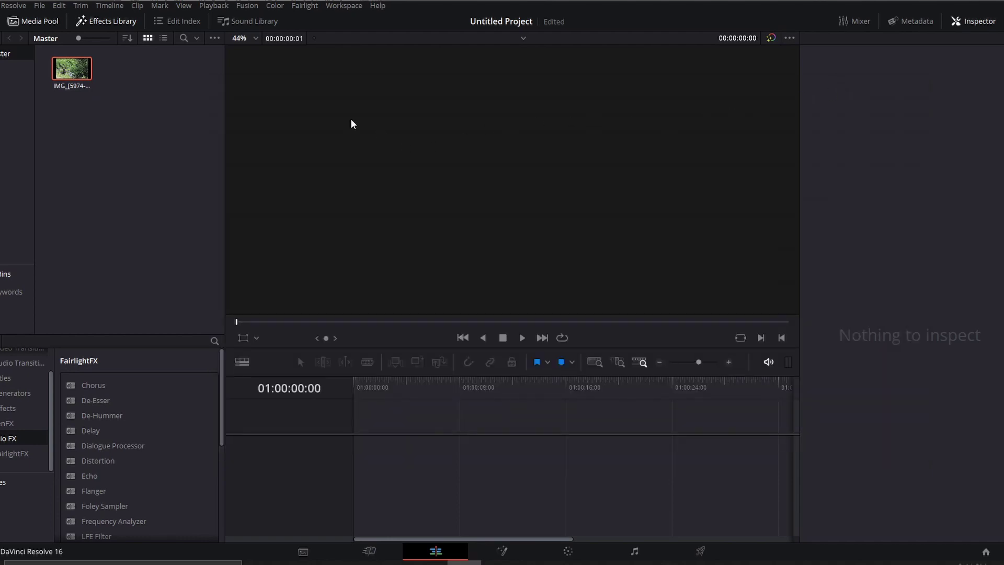
left_click(68, 73)
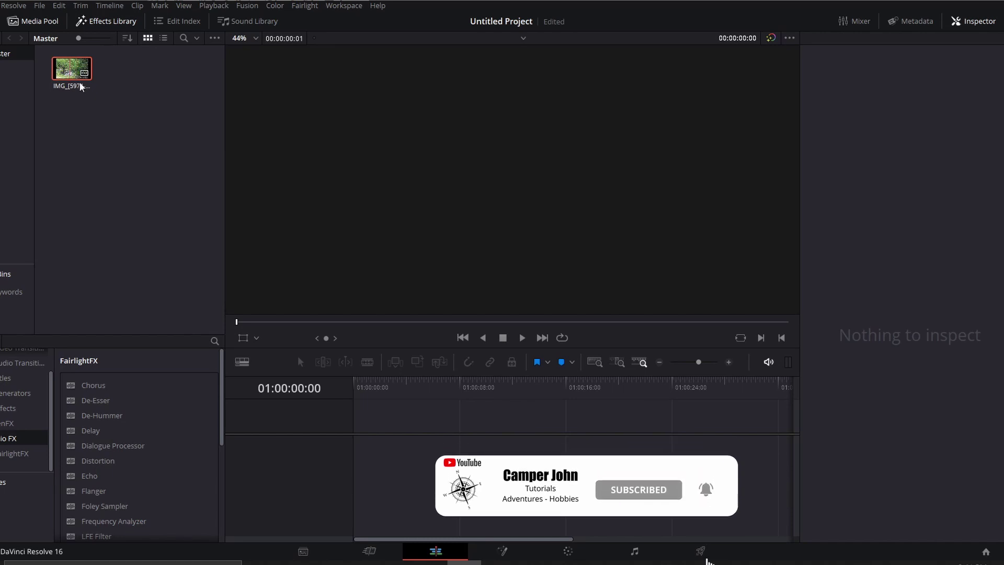
left_click_drag(73, 73, 372, 453)
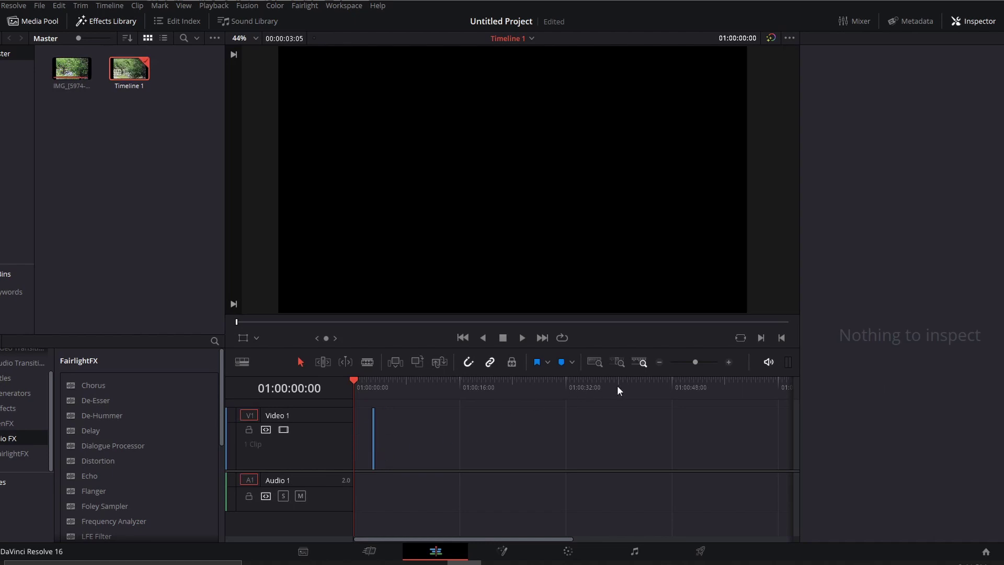
Step: Move the clip to 01:00:00:00 on Video 1 and preview it with loop playback
left_click(728, 362)
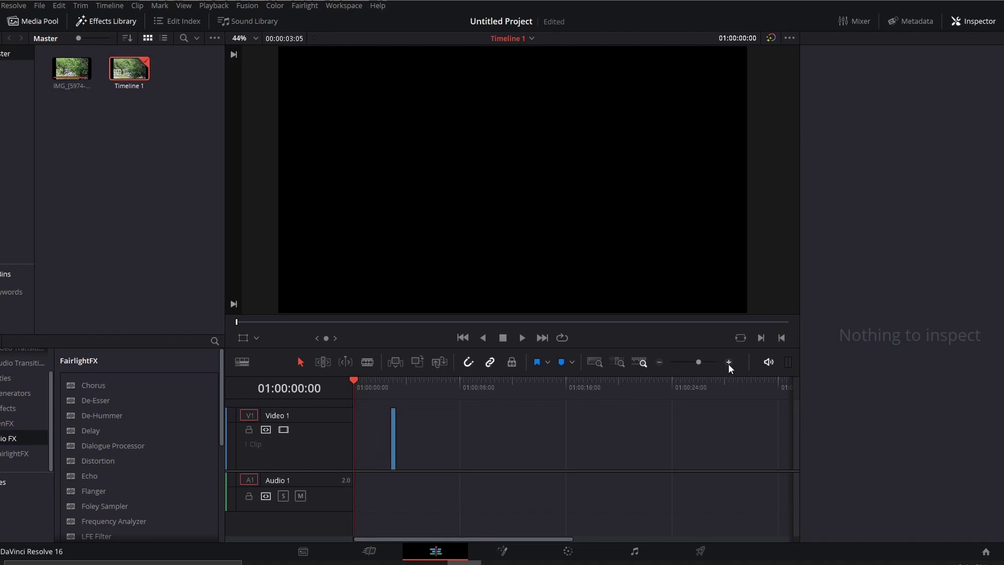
left_click(729, 362)
left_click(728, 362)
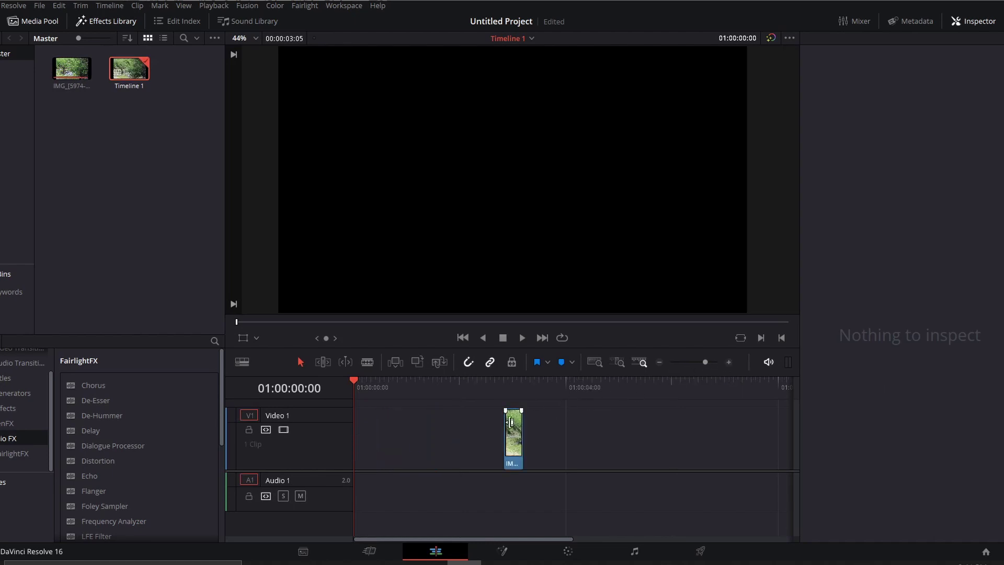
left_click_drag(513, 437, 355, 439)
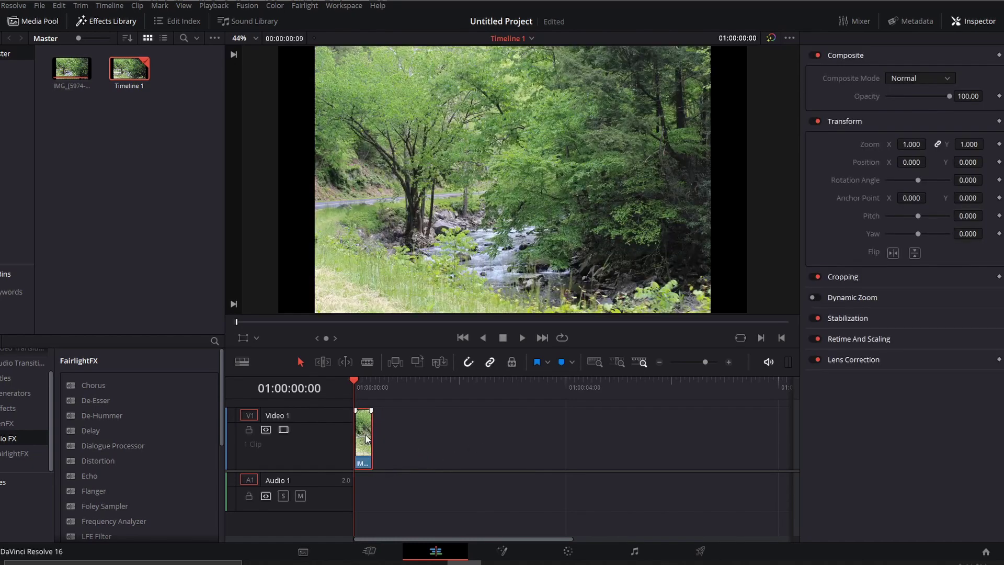
left_click(522, 336)
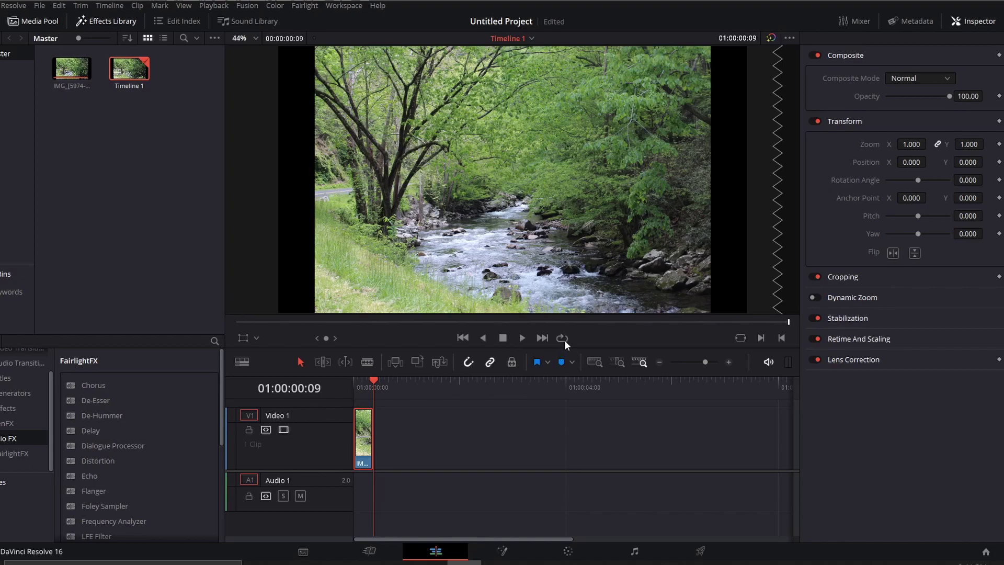
left_click(522, 336)
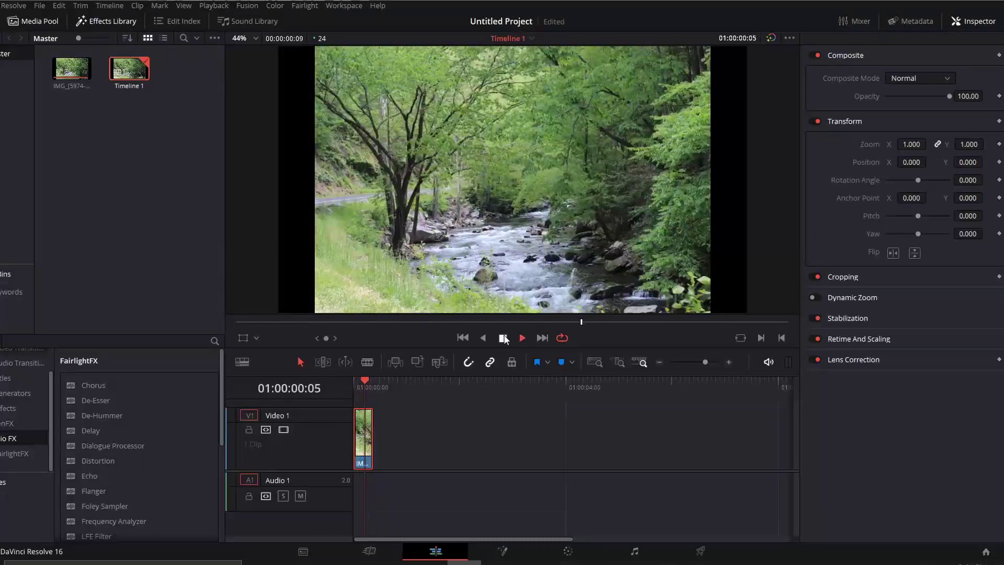
left_click(503, 337)
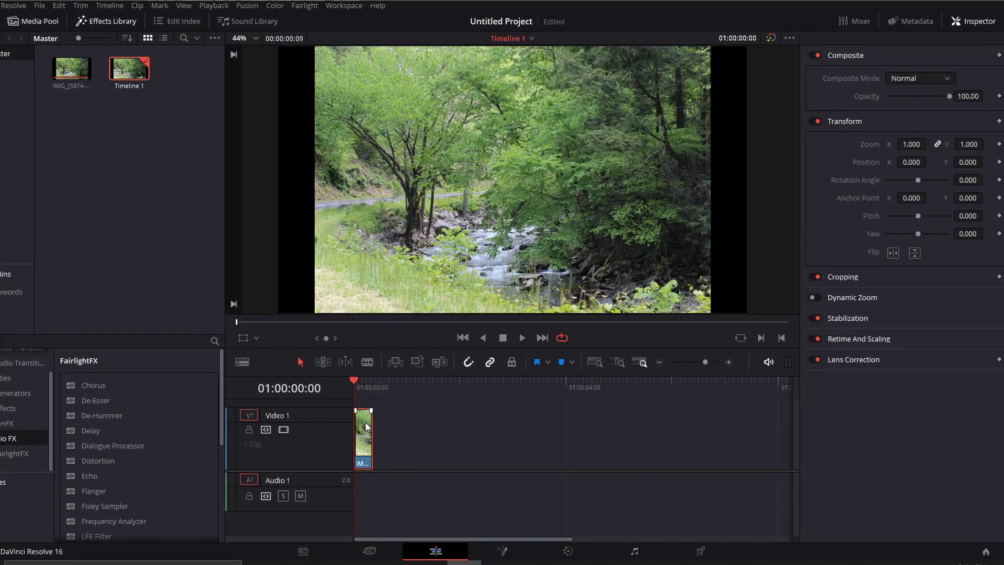
Step: Clear Video 1, remove Timeline 1 from the media pool, and reveal the sequence's source files in Media Storage
key("Delete")
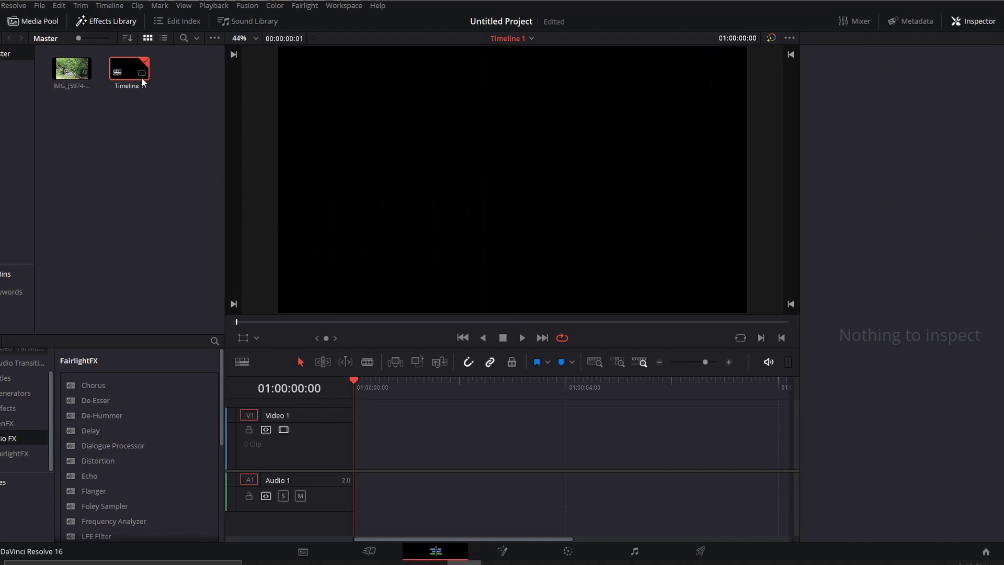
mouse_move(139, 73)
key("Delete")
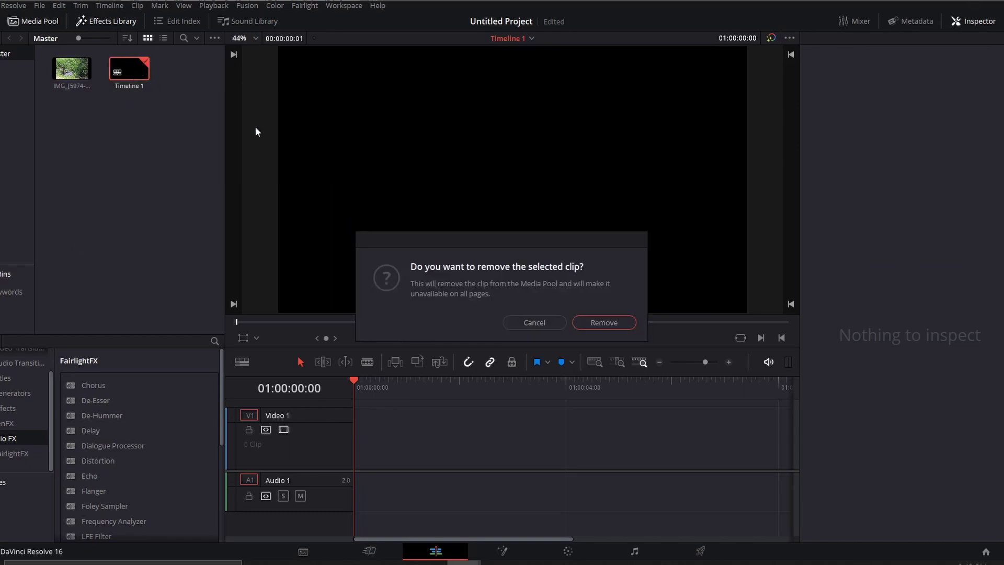
left_click(597, 322)
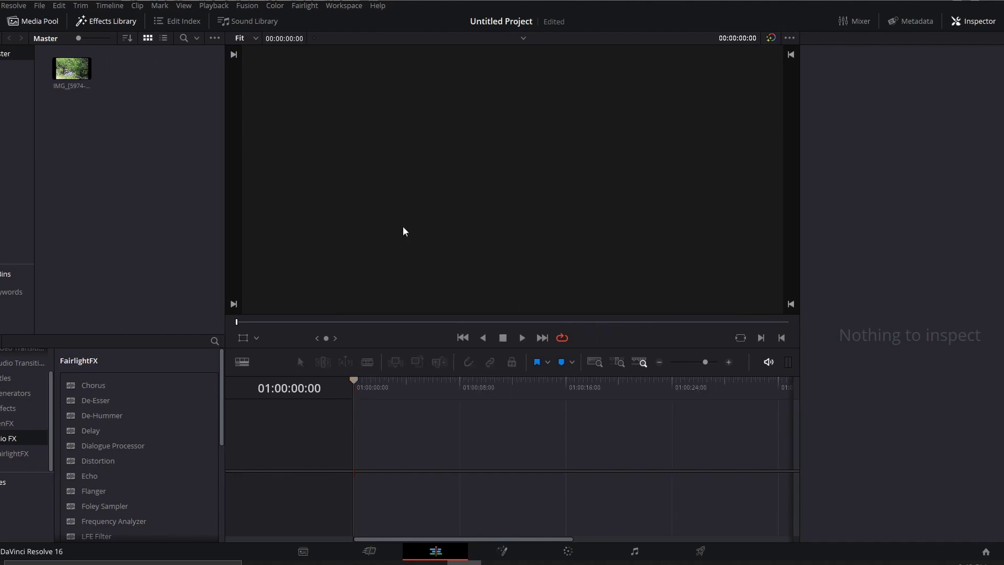
right_click(78, 68)
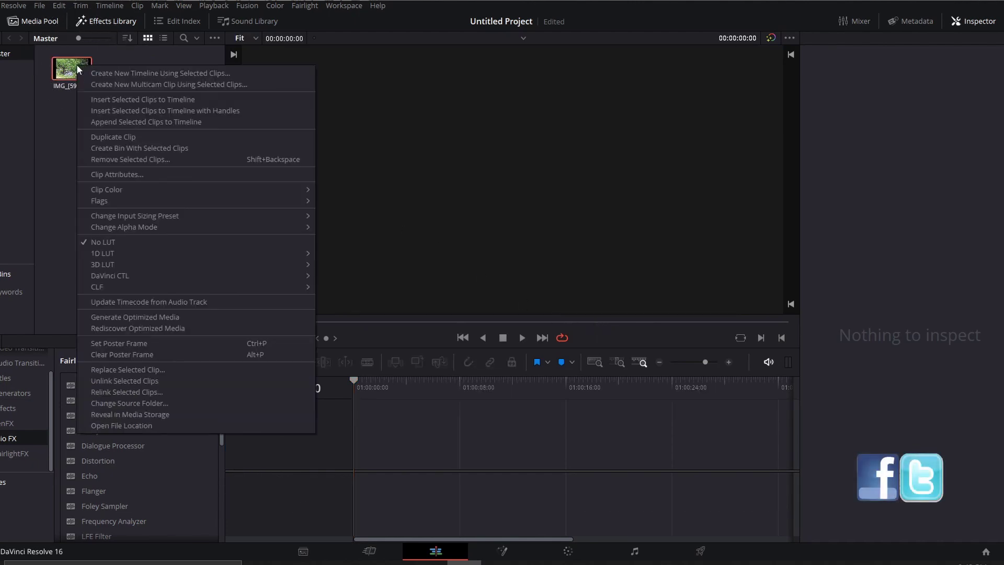
left_click(152, 413)
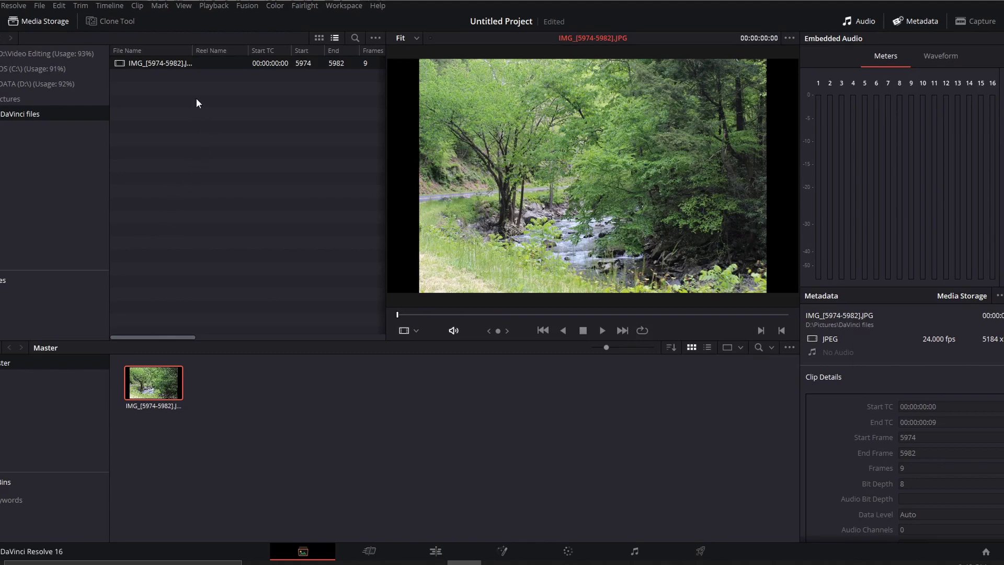
Step: Show the IMG_[5974-5982].JPG sequence in Media Storage as nine separate frame files
left_click(190, 64)
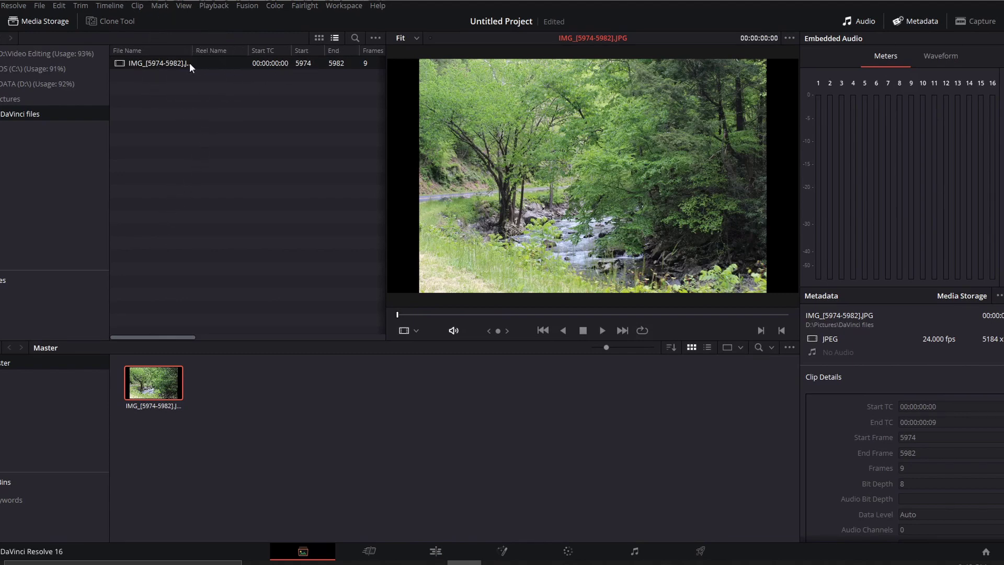
left_click(375, 37)
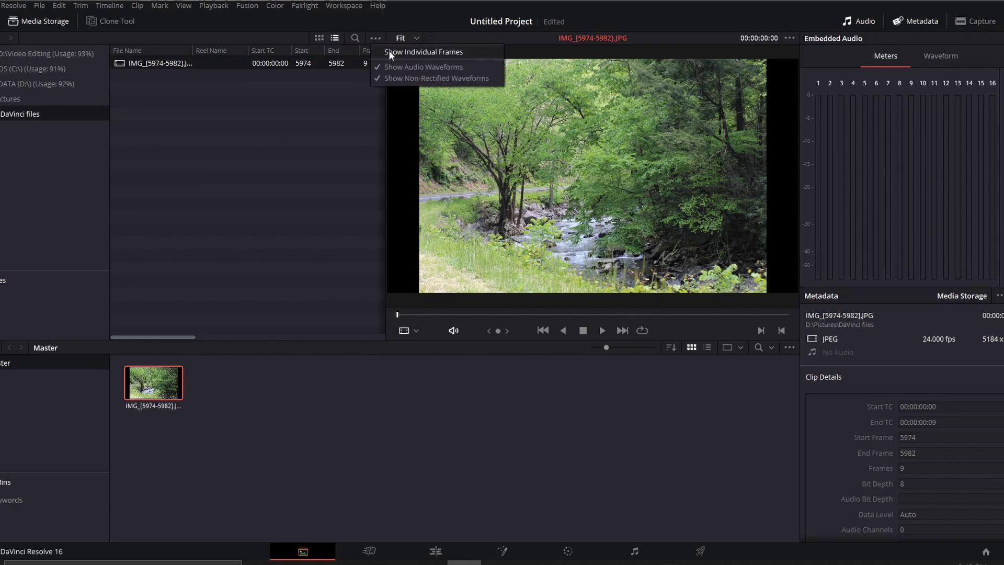
left_click(390, 52)
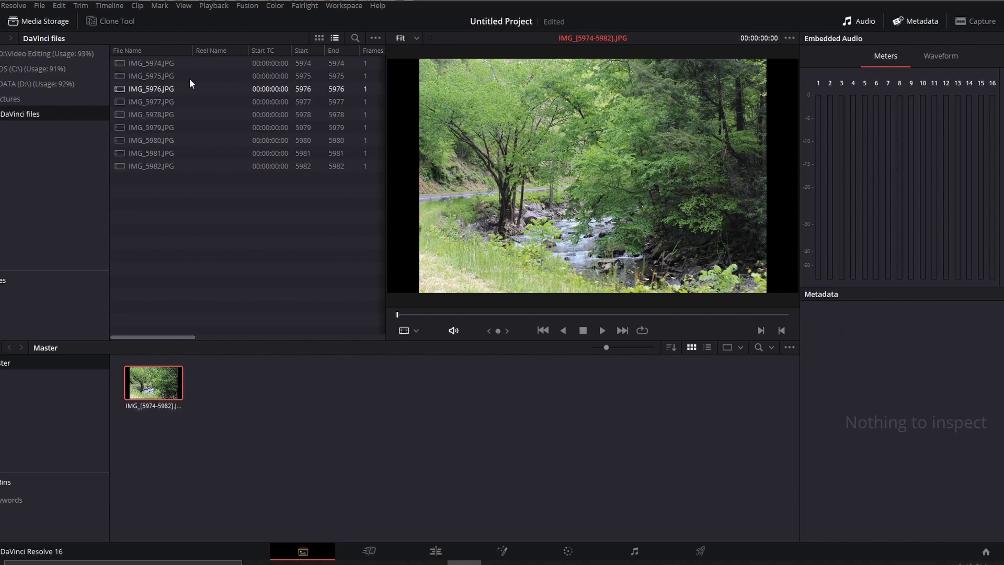
Step: Add stills IMG_5974 through IMG_5982 to the Master bin
left_click(157, 60)
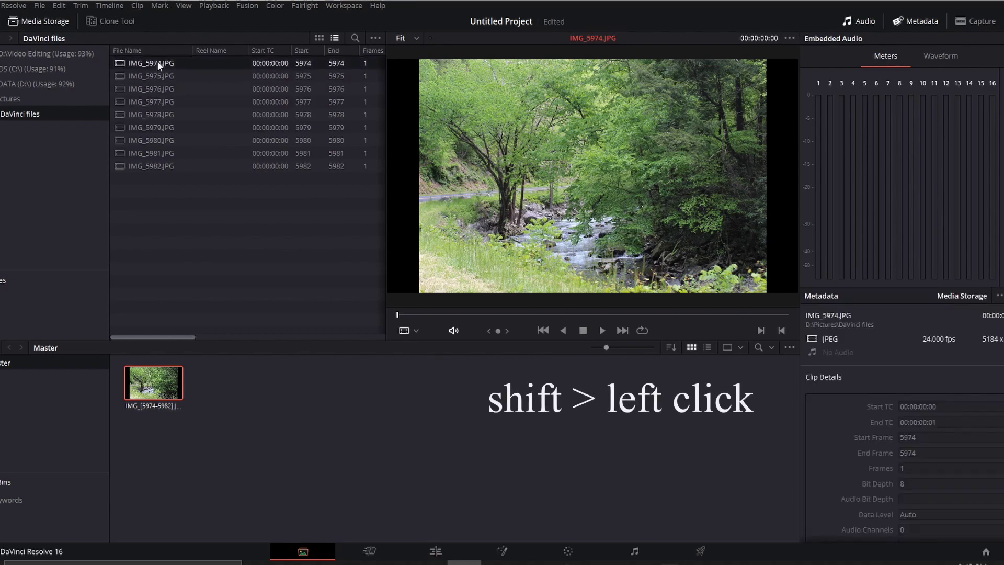
left_click(164, 166, "shift")
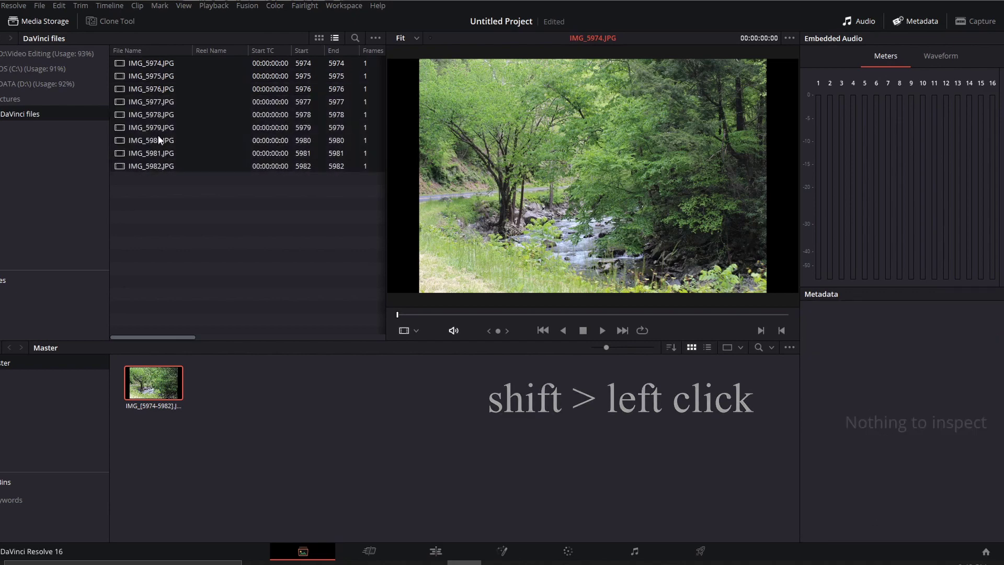
left_click_drag(158, 132, 17, 397)
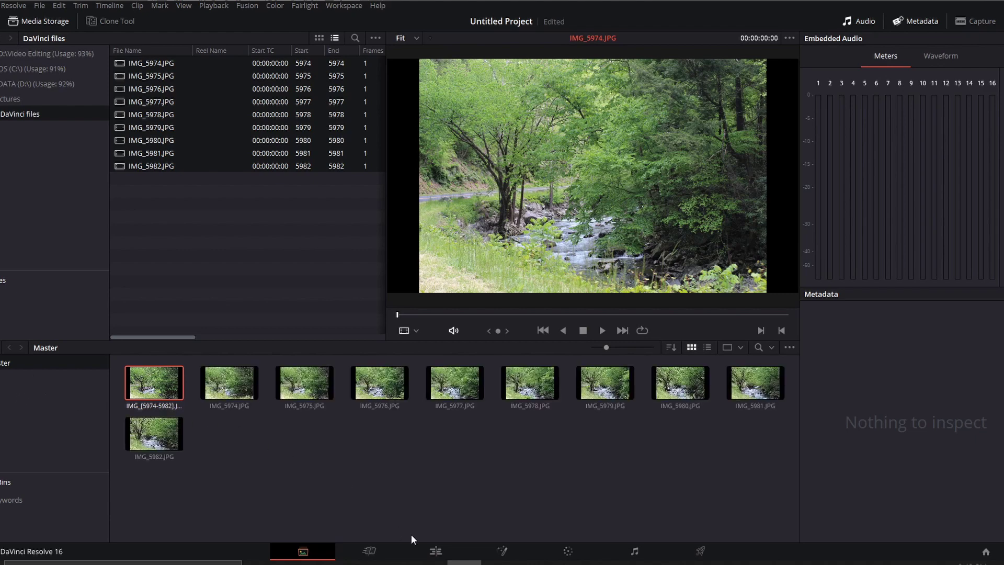
left_click(434, 554)
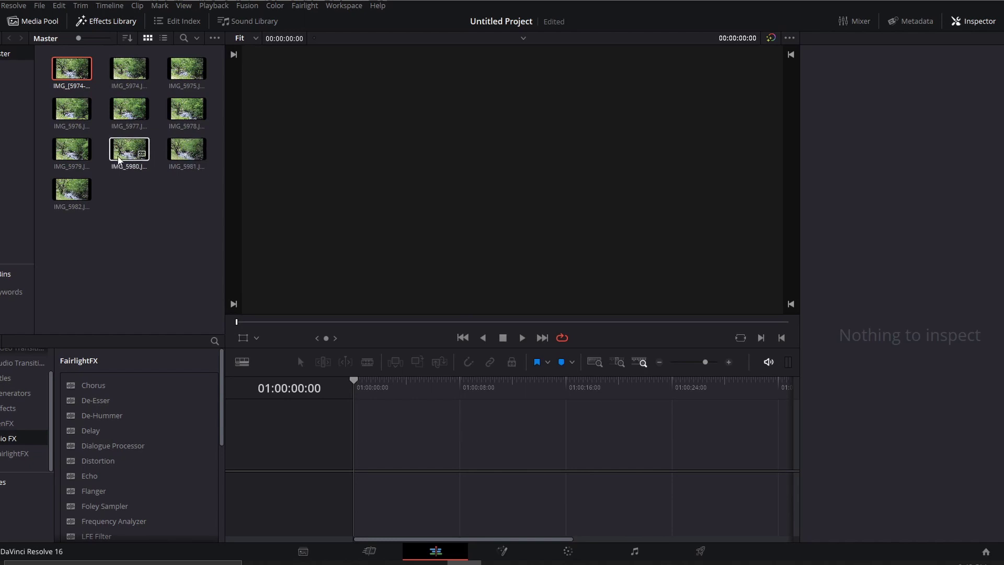
Step: Place stills IMG_5974 through IMG_5982 back to back on Video 1 of a new Timeline 1
left_click(129, 73)
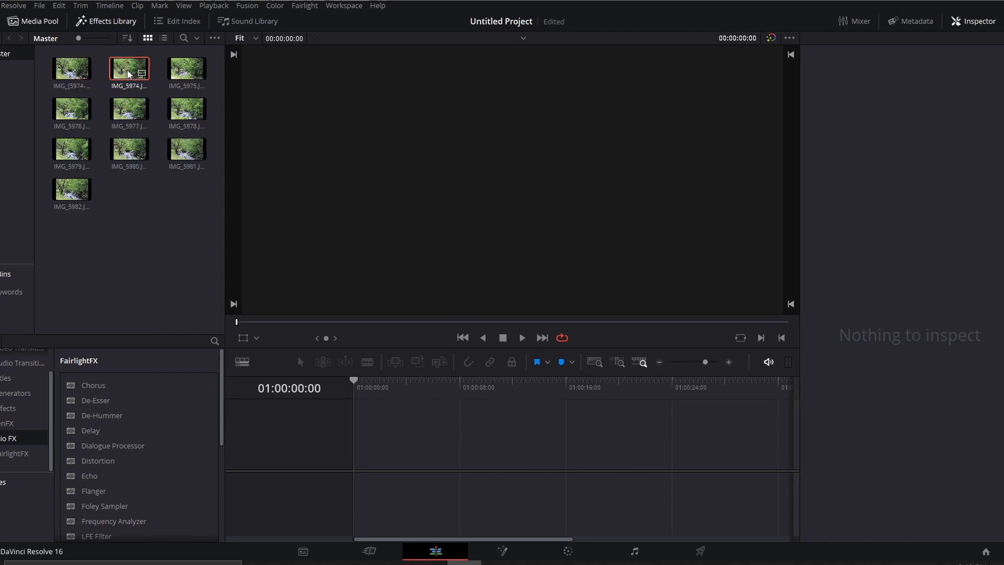
left_click(79, 194, "shift")
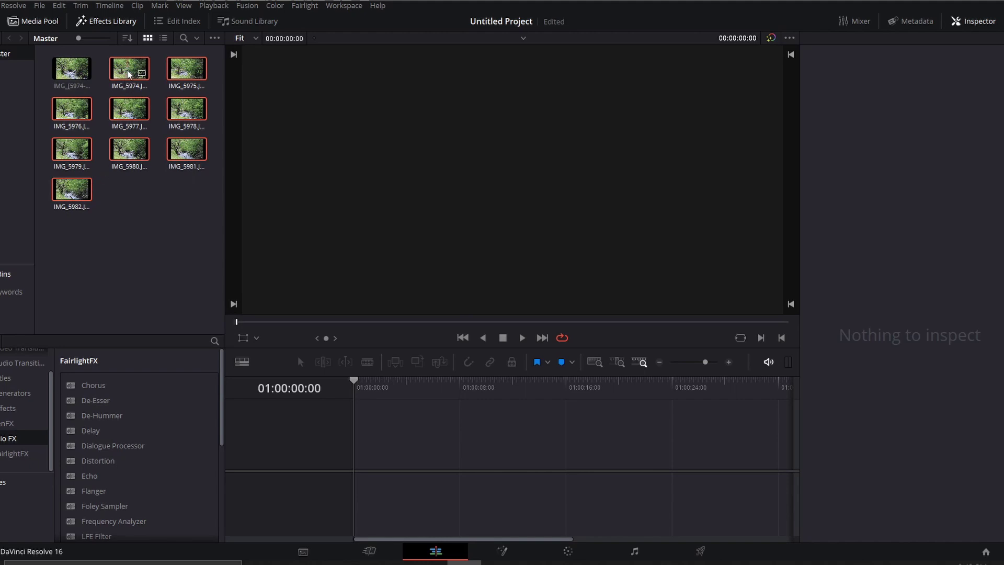
left_click_drag(128, 73, 361, 448)
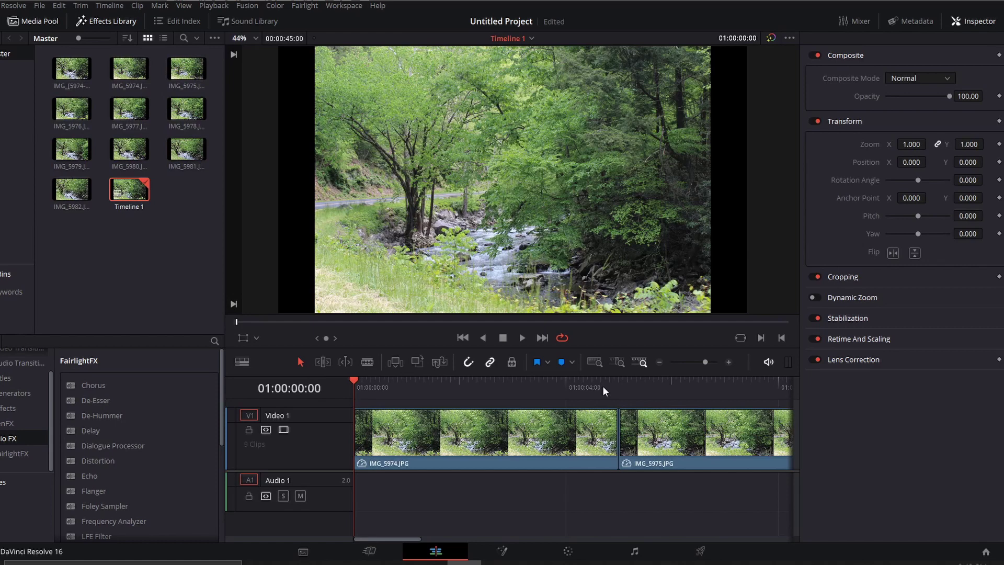
left_click(660, 363)
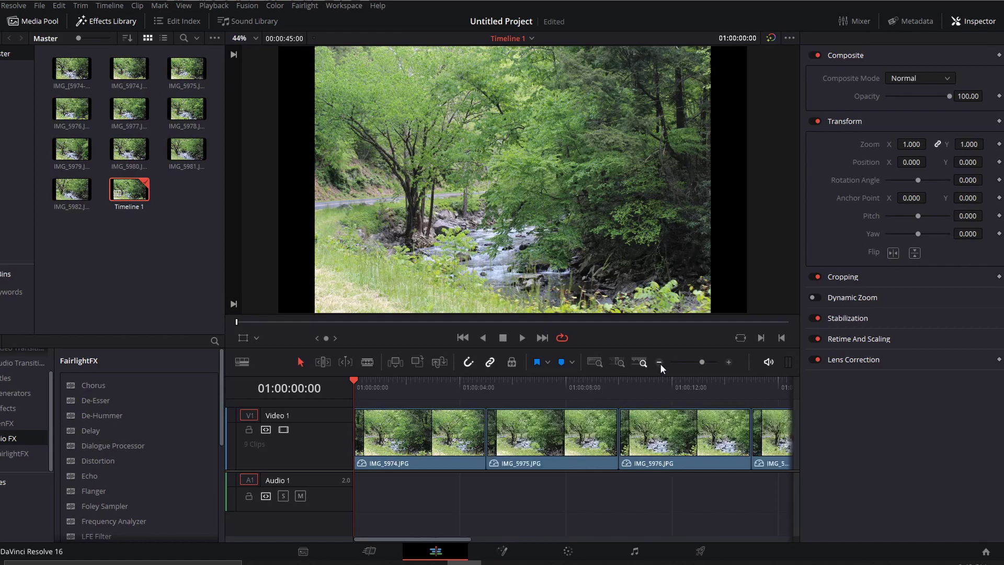
left_click(660, 363)
left_click(660, 363)
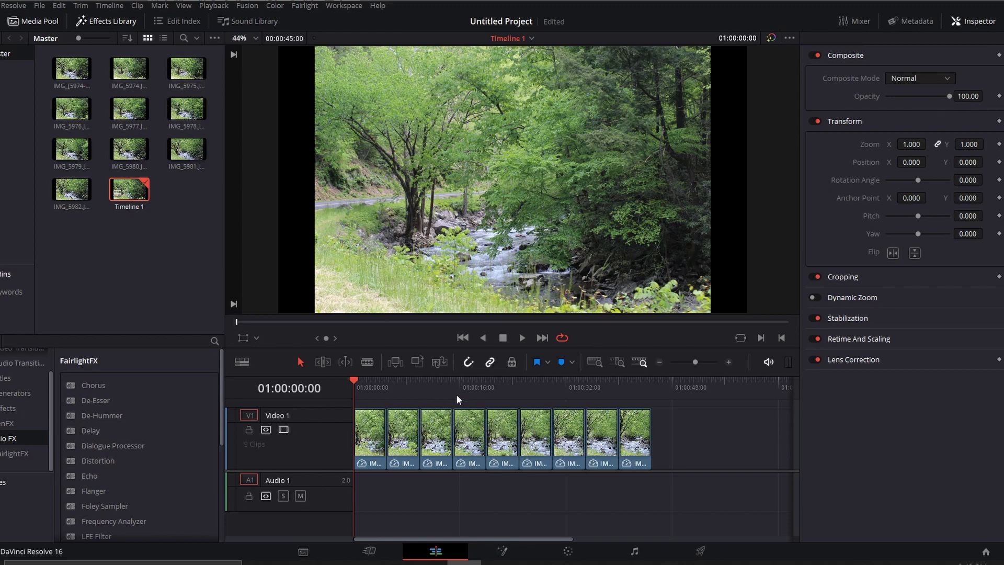
Step: Preview the nine-clip timeline, return the playhead to the start, and select all clips
left_click(523, 337)
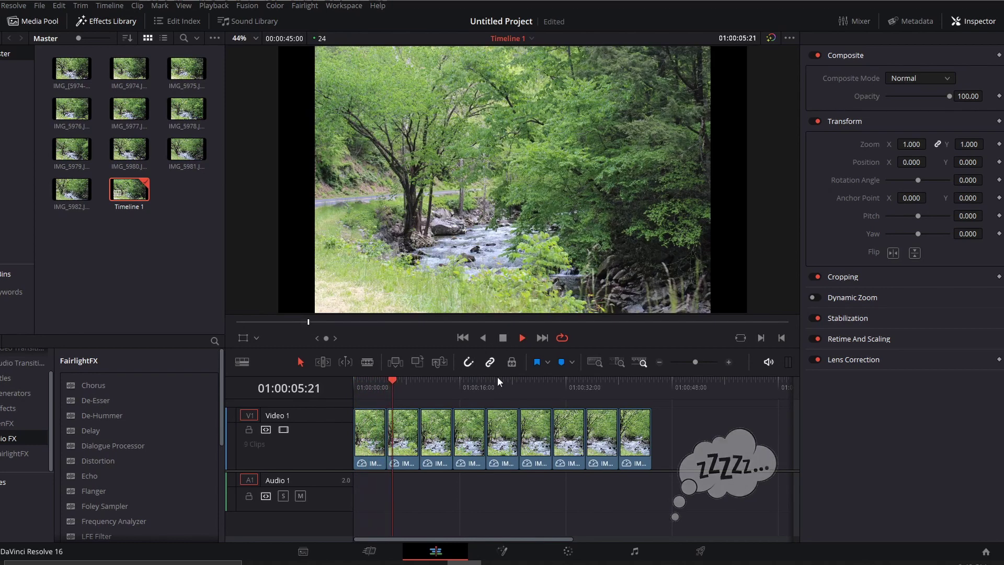
left_click(503, 338)
left_click_drag(402, 381, 328, 380)
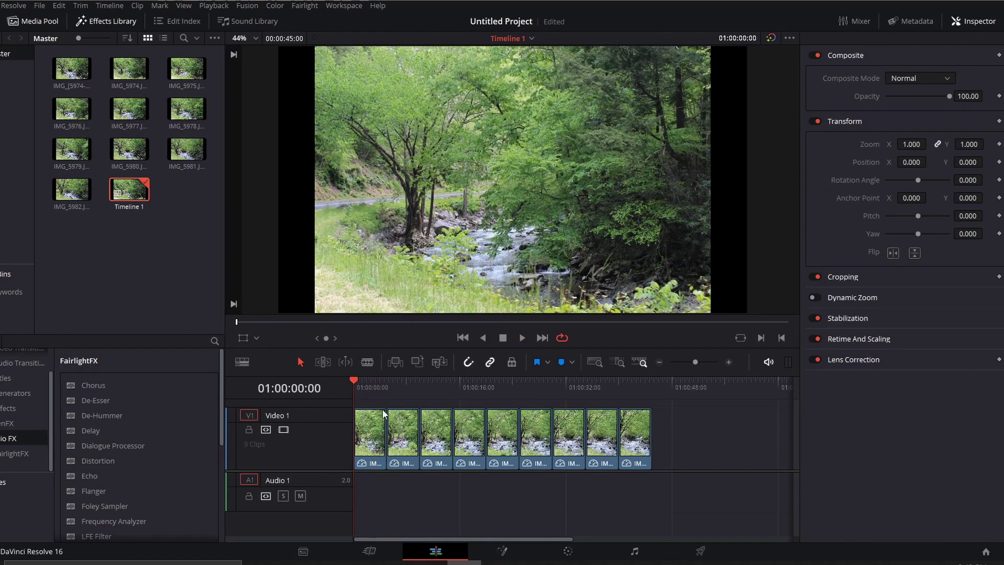
left_click_drag(364, 494, 676, 428)
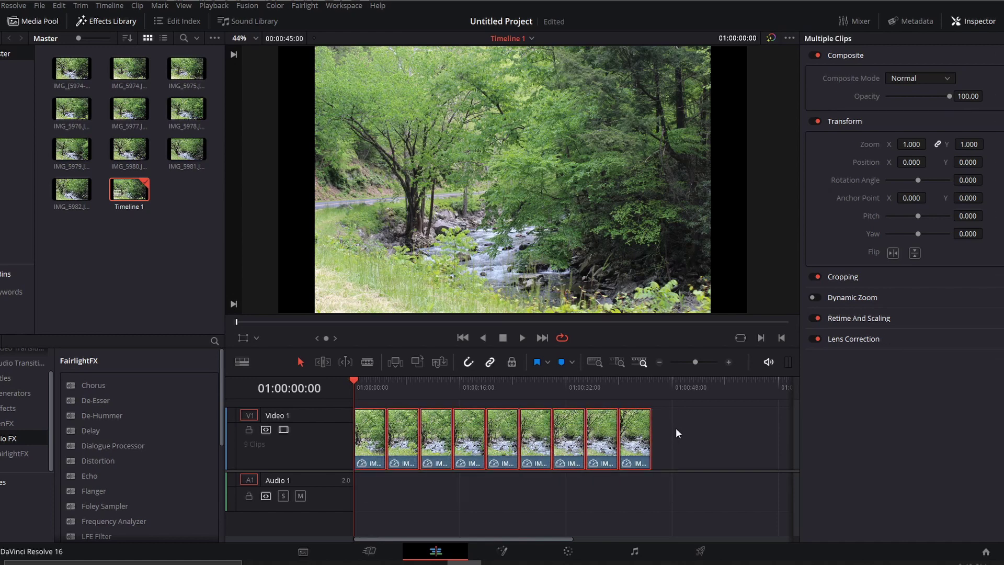
Step: Change the duration of all nine selected clips to 00:00:00:08
right_click(536, 436)
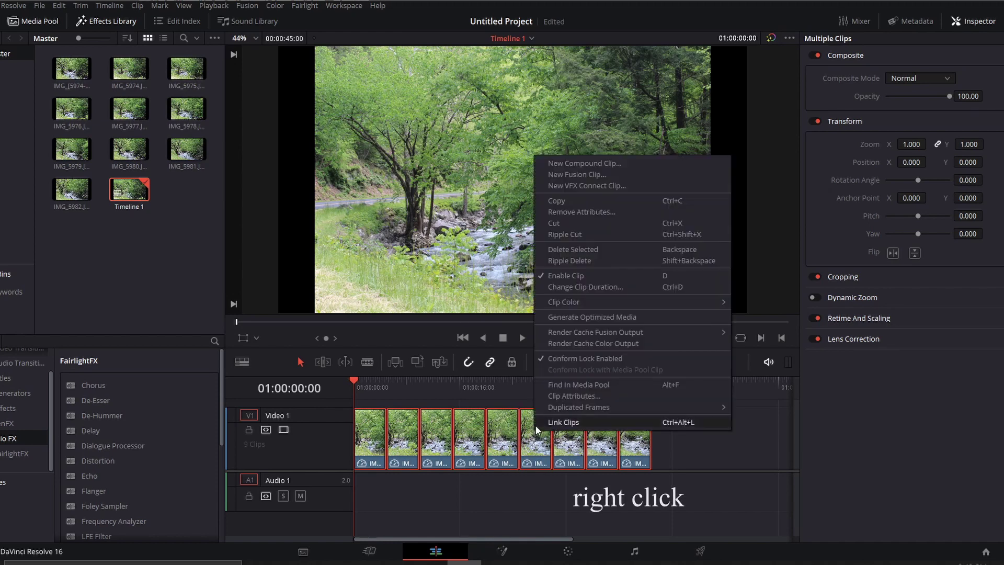
left_click(580, 287)
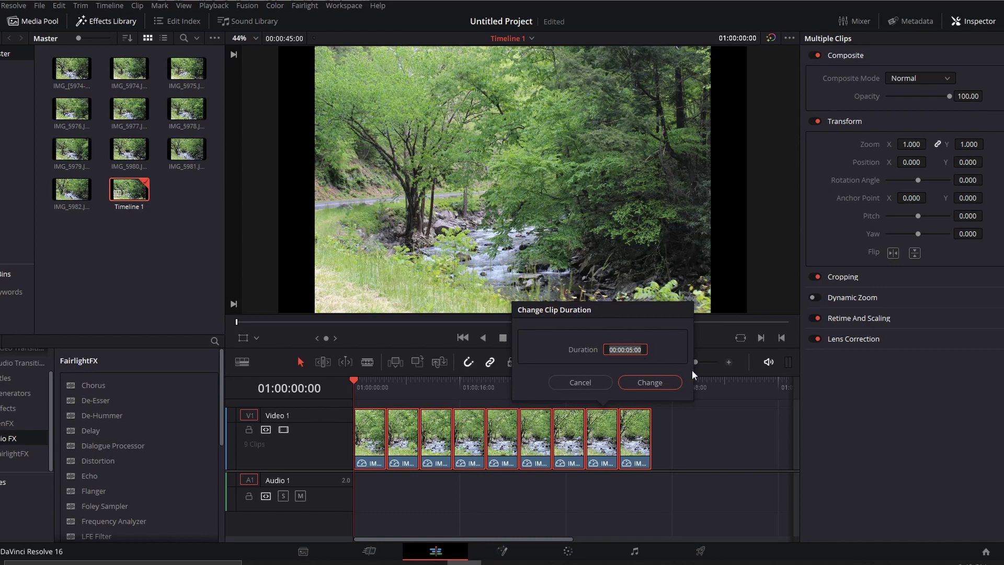
key("Left")
key("Left")
key("Left")
key("BackSpace")
key("BackSpace")
key("Right")
key("Right")
key("BackSpace")
type("8")
left_click(656, 384)
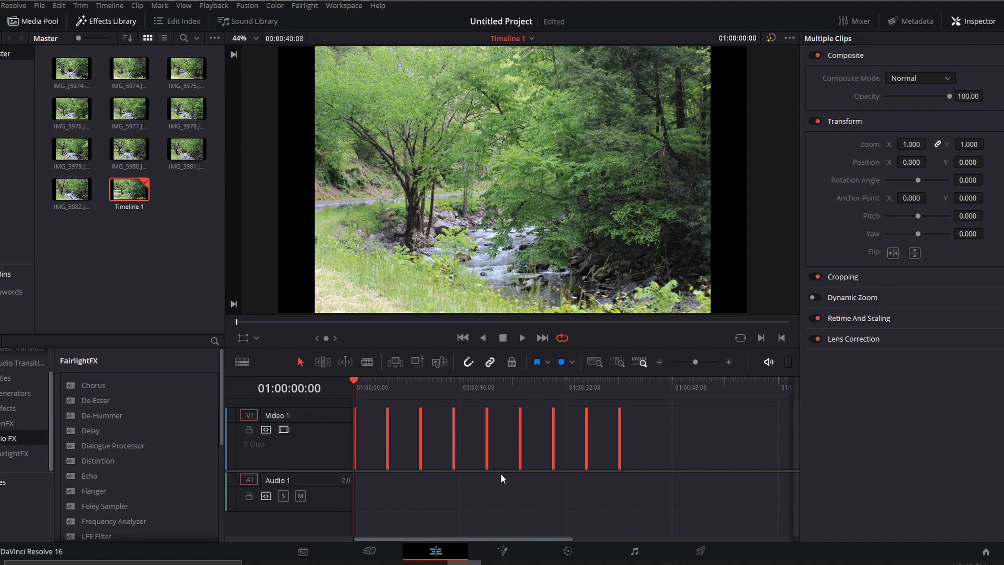
Step: Reselect the nine shortened clips on Video 1 and apply Edit > Delete Gaps
left_click(532, 506)
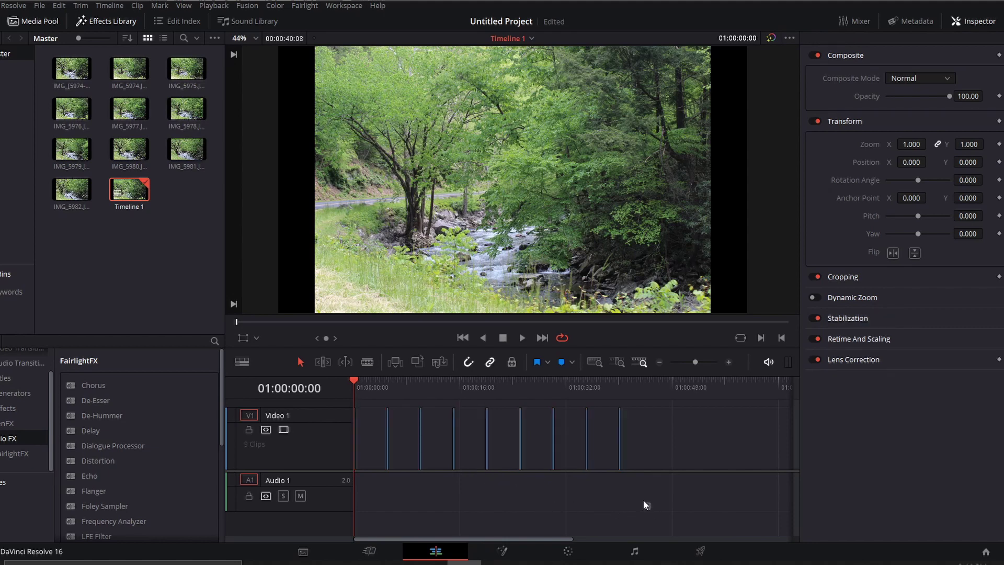
left_click_drag(650, 509, 326, 424)
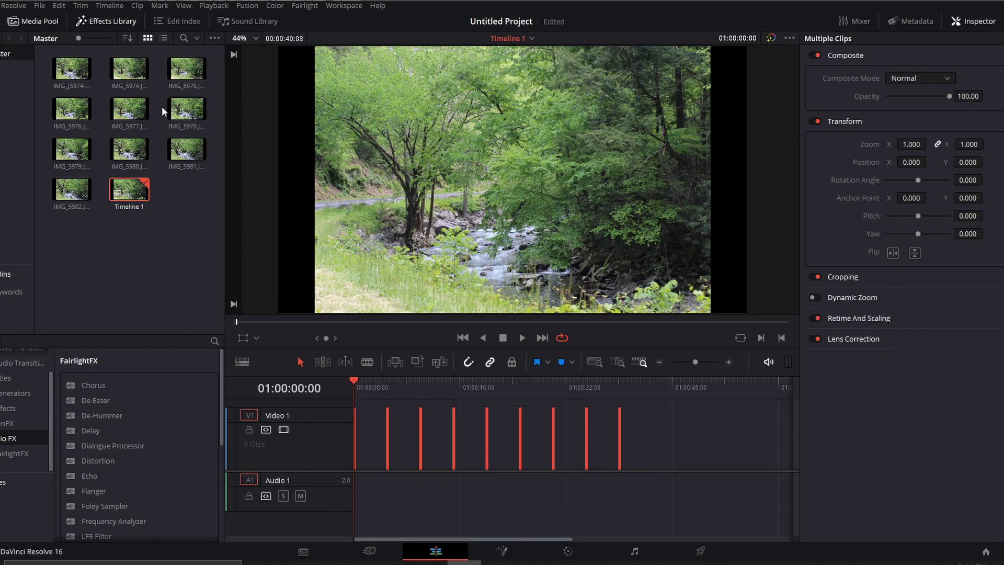
left_click(38, 6)
left_click(59, 5)
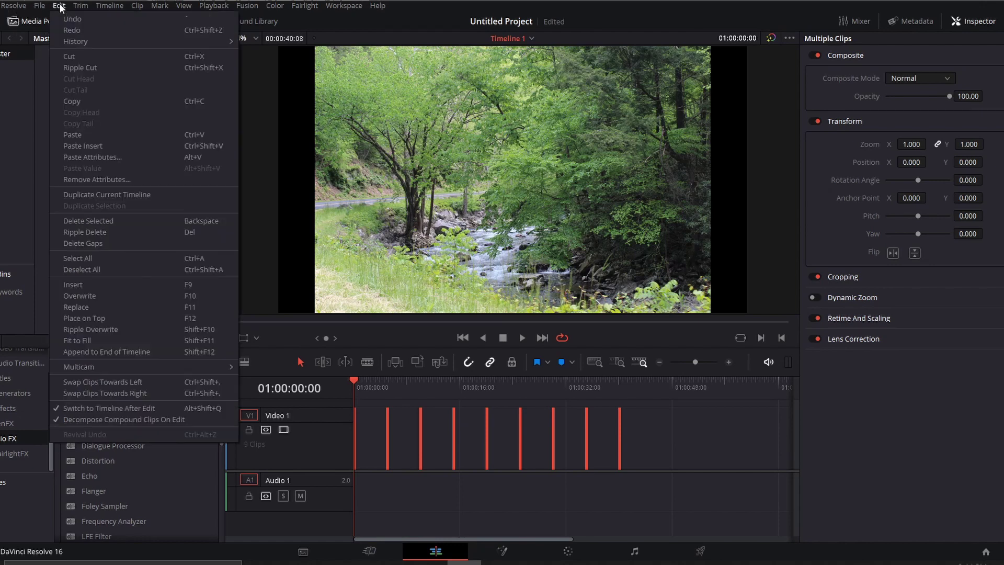
left_click(105, 244)
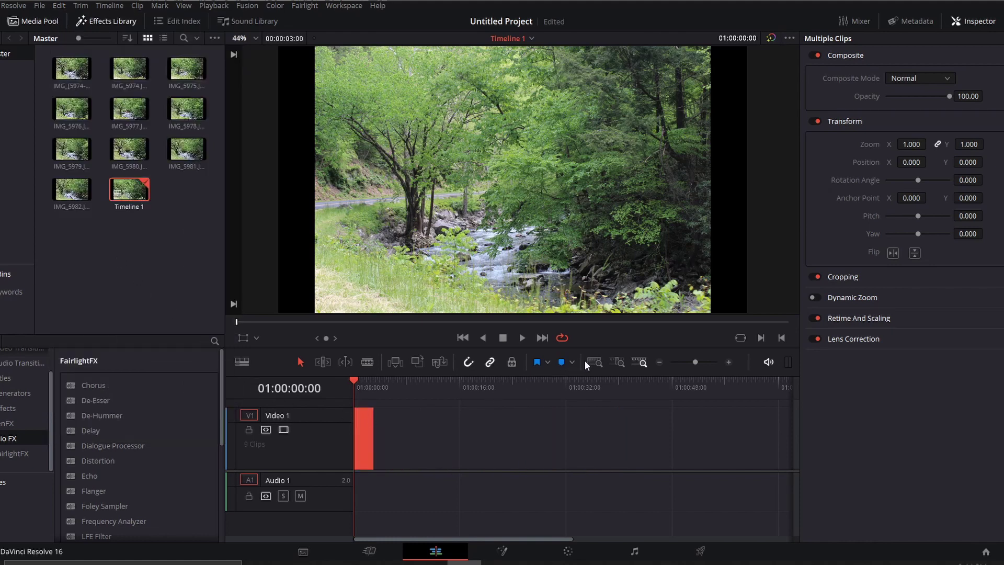
left_click(729, 362)
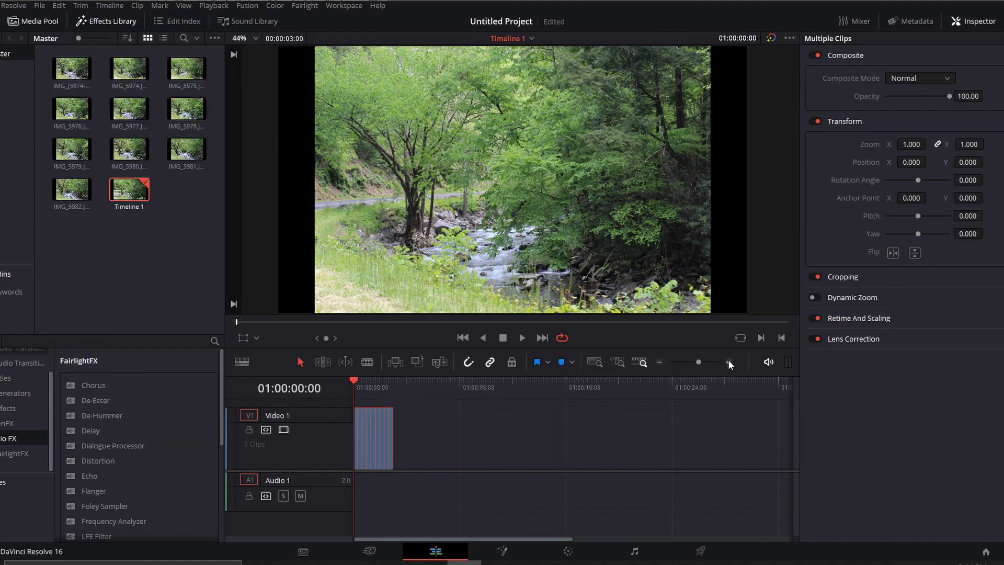
left_click(729, 362)
left_click(729, 361)
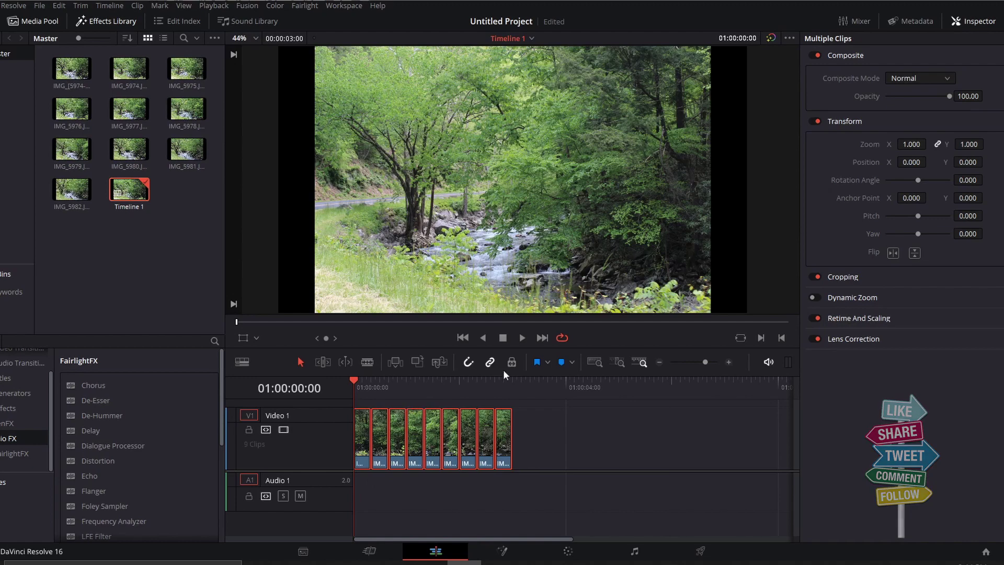
left_click(523, 337)
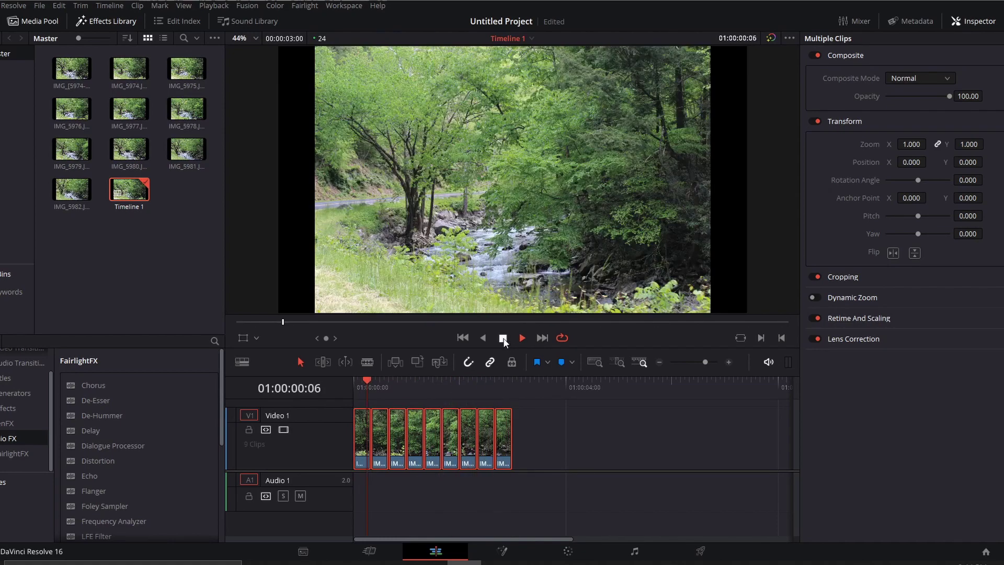
left_click(503, 338)
left_click(532, 434)
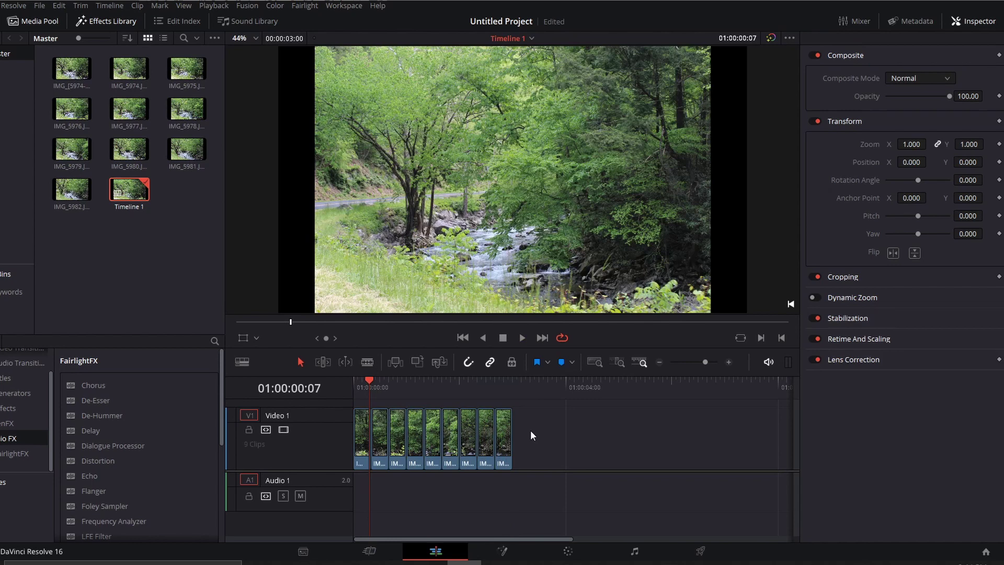